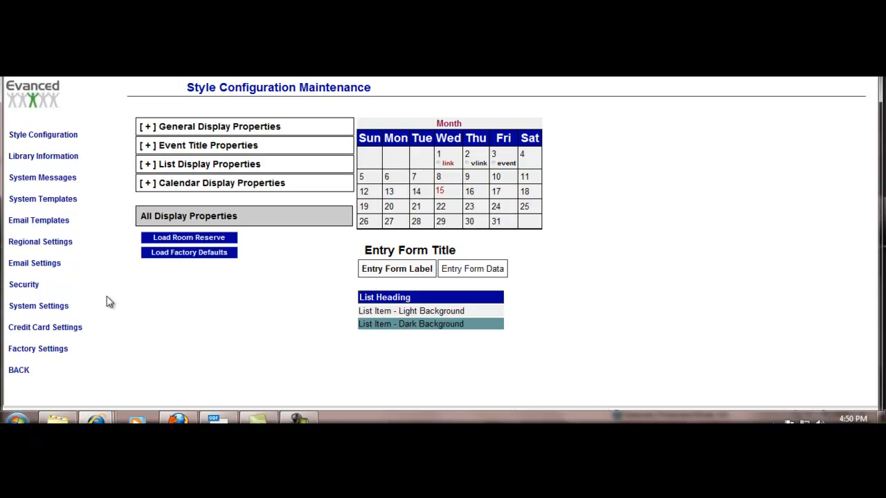
Step: Open the system settings and bring up the Event Entry Settings section
click(61, 310)
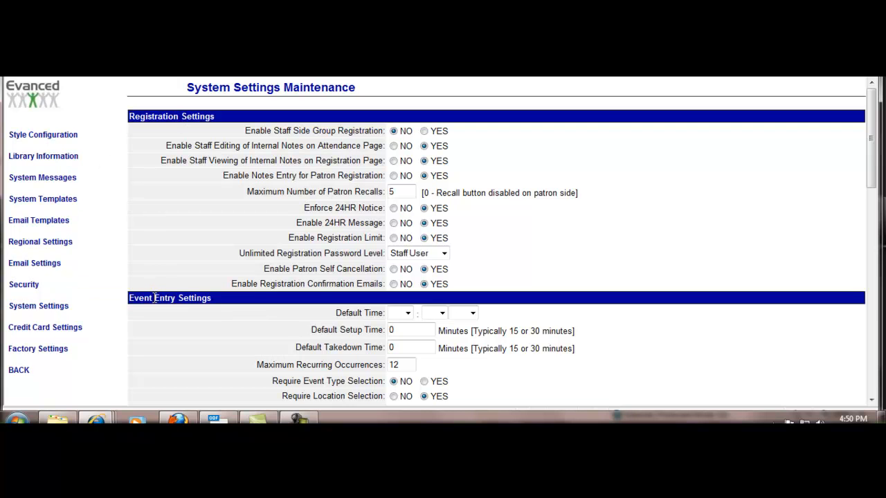
scroll(155, 302, down, 6)
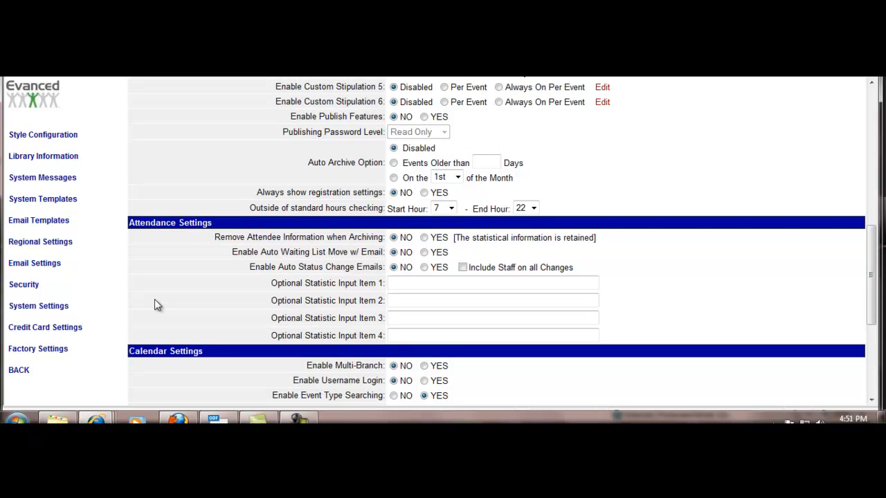
scroll(155, 300, up, 1)
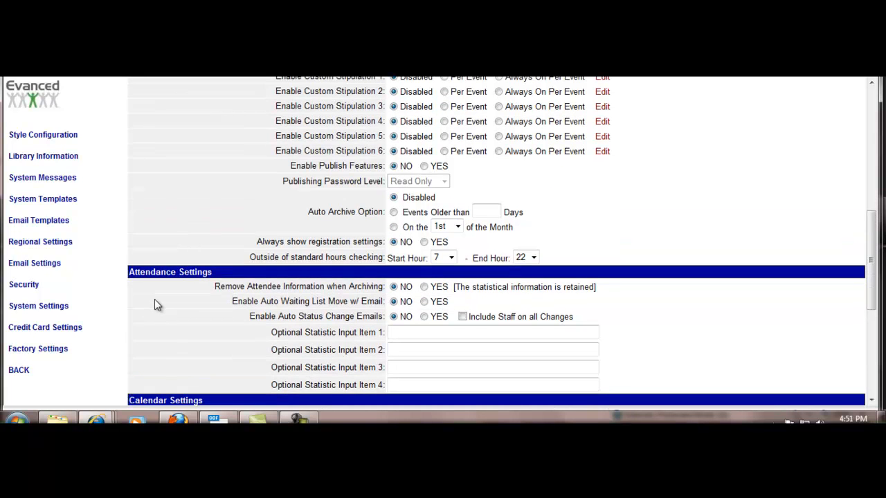
scroll(155, 302, up, 4)
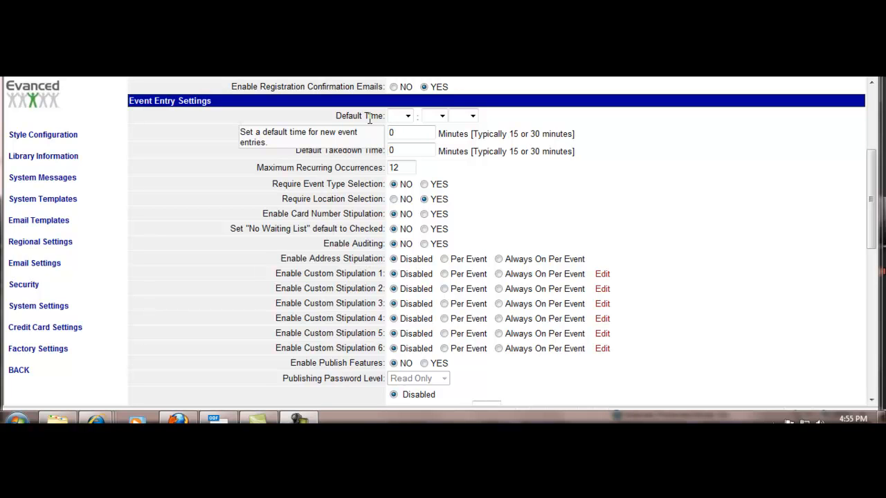
Step: Set the default time for new event entries to 5:00 PM
click(406, 116)
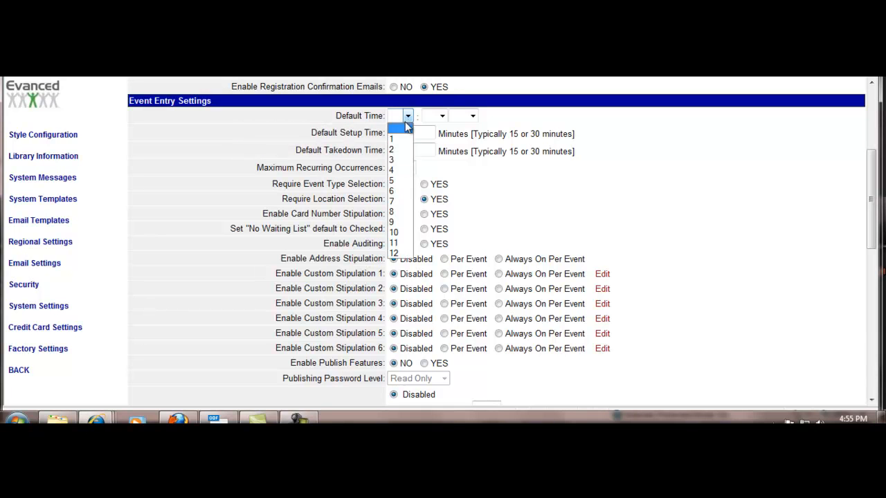
click(399, 180)
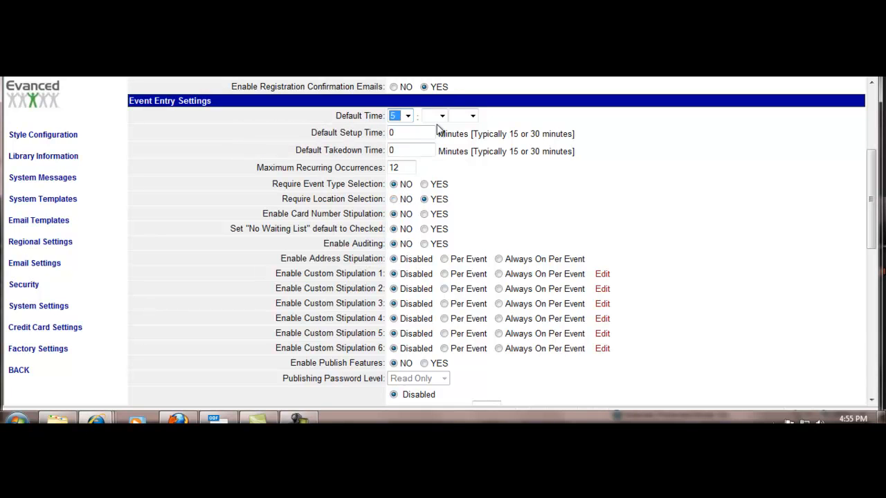
click(442, 116)
click(428, 139)
click(473, 116)
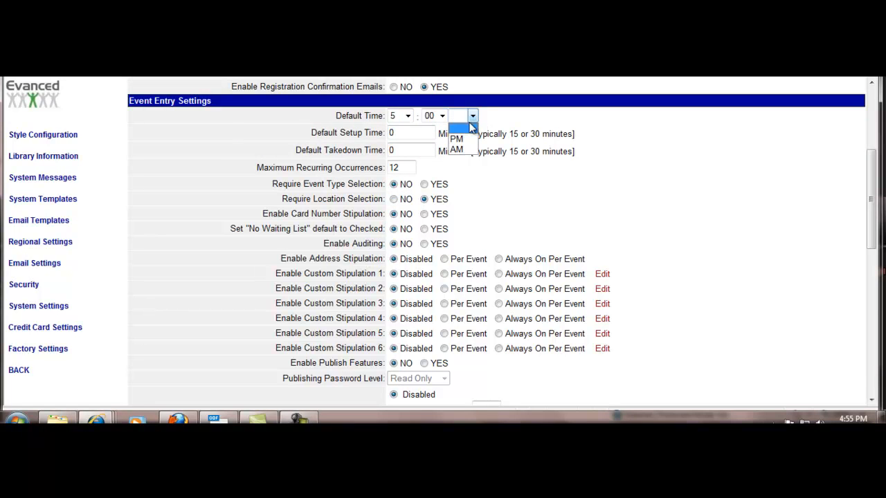
click(462, 139)
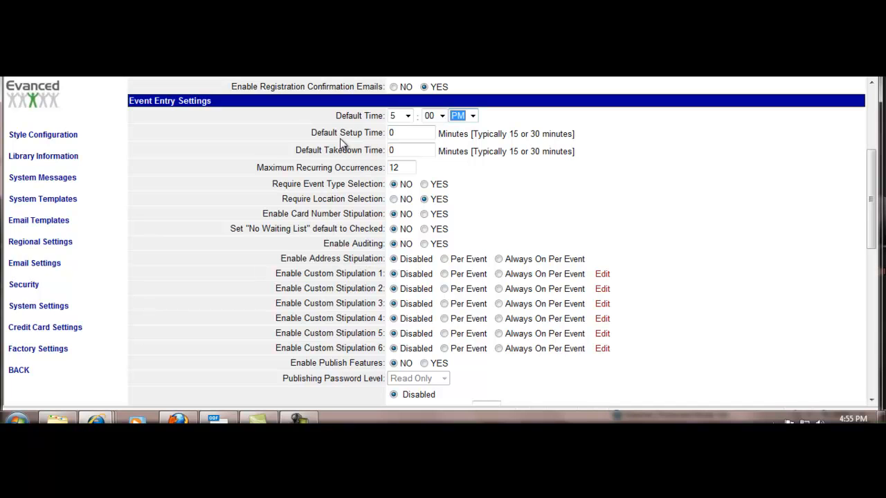
Step: Set the default setup time and the default takedown time to 30 minutes each
double_click(391, 134)
text(30)
drag(397, 150, 386, 150)
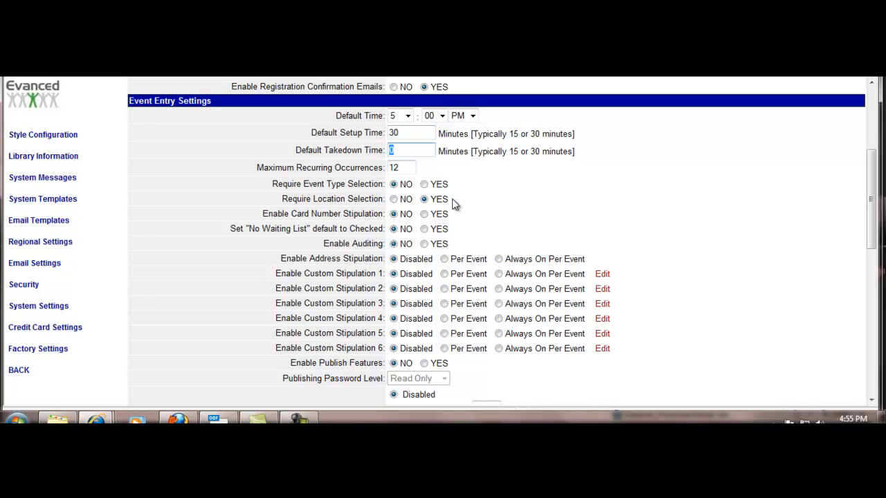
text(30)
Step: Examine the event entry options for maximum recurring occurrences, event type and location selection, card number stipulation and the "No Waiting List" default
drag(407, 168, 388, 170)
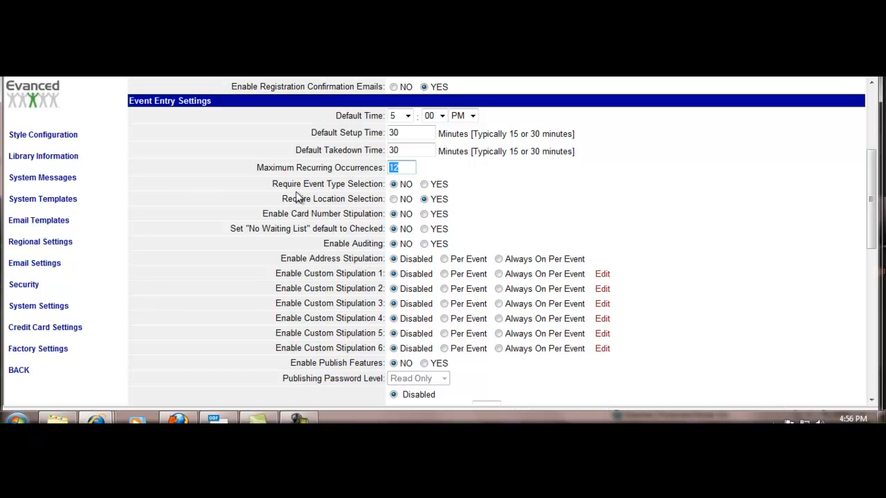
mouse_move(323, 201)
scroll(470, 198, down, 1)
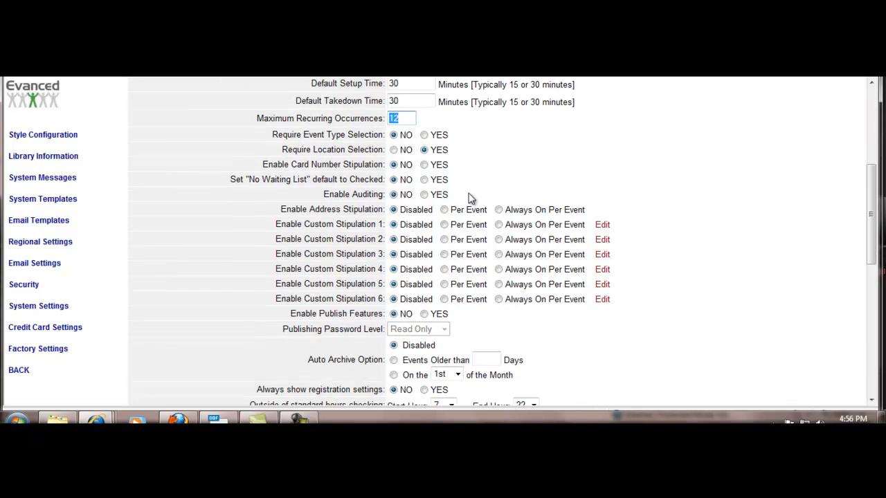
mouse_move(357, 139)
mouse_move(370, 162)
mouse_move(369, 182)
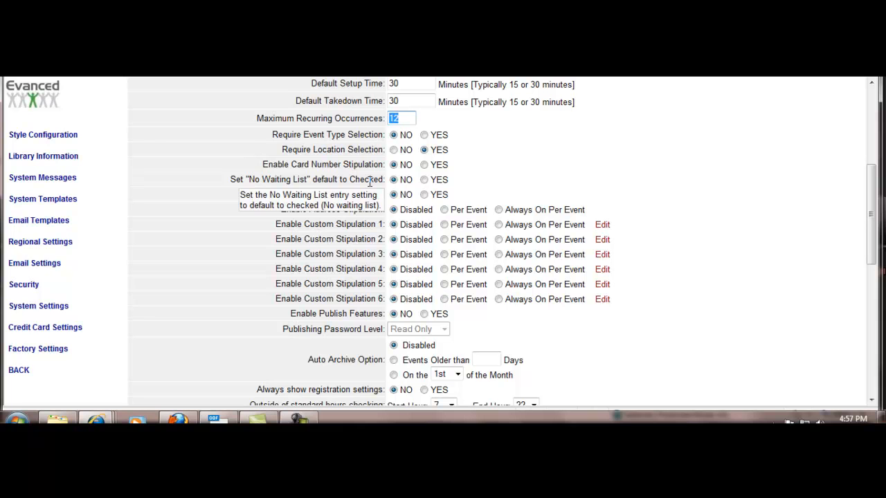
click(453, 182)
drag(451, 179, 384, 180)
click(506, 175)
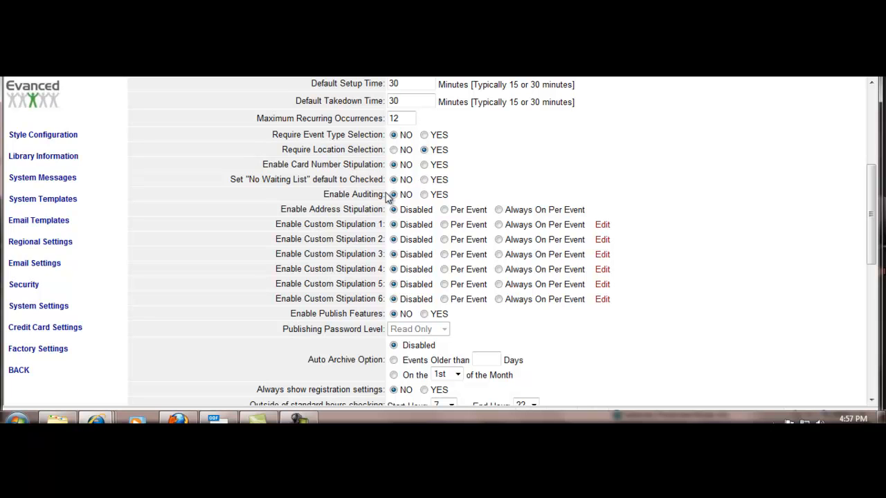
Step: Enable auditing, and open the Custom Stipulation 1 editor and save it with its fields left blank
click(424, 195)
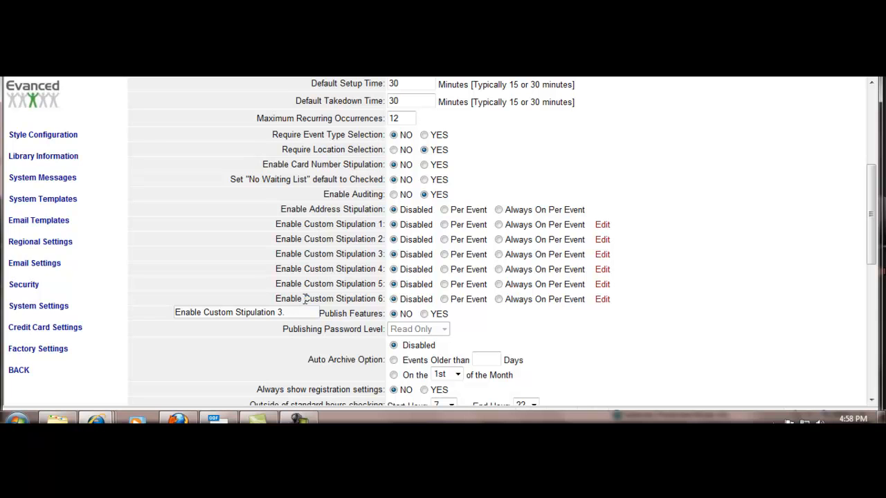
click(602, 226)
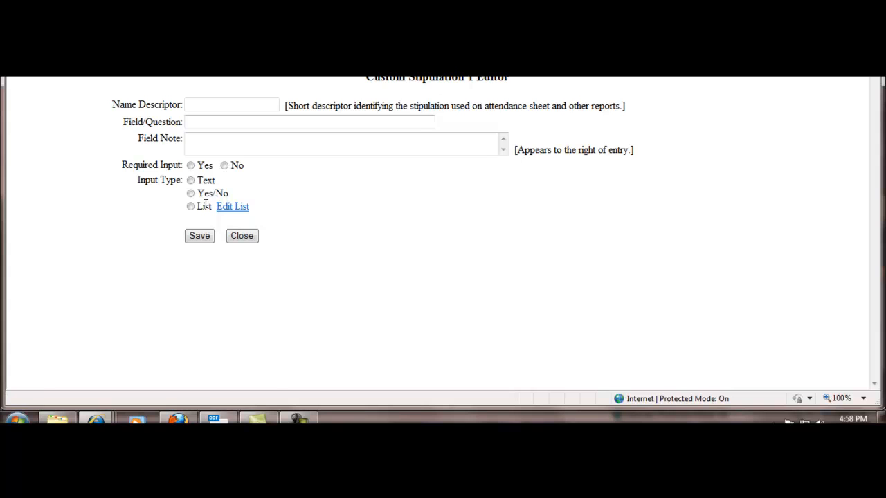
click(202, 236)
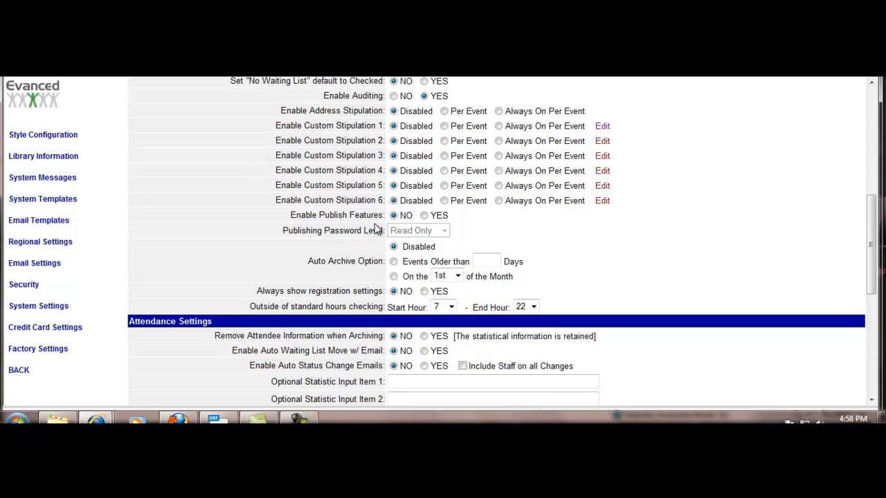
Step: Enable publish features with the Read Only publishing password level, and set auto archiving to events older than 90 days
click(424, 215)
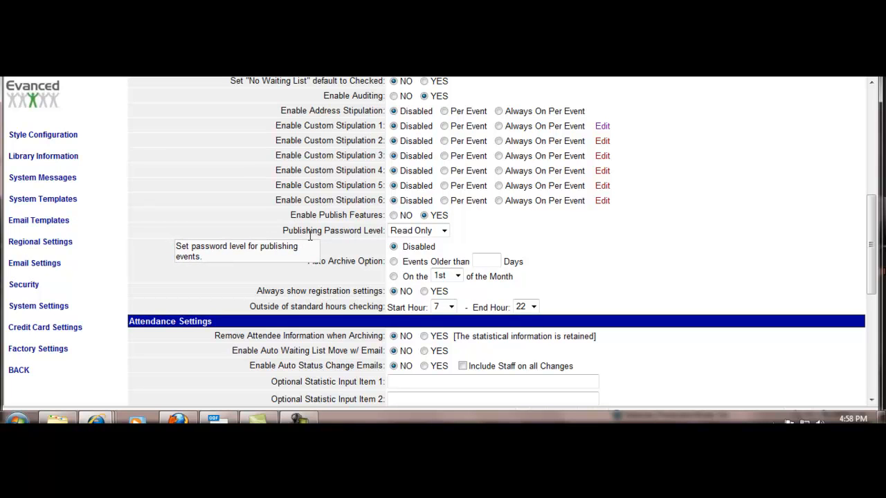
click(444, 233)
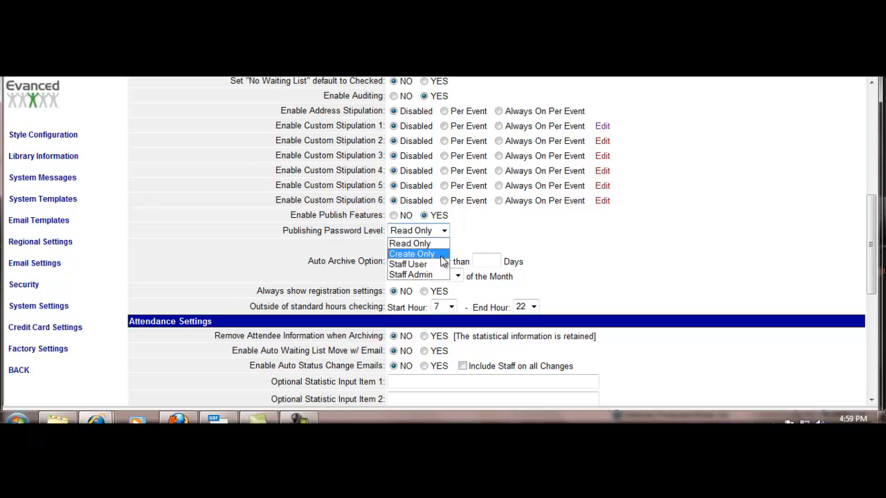
click(480, 235)
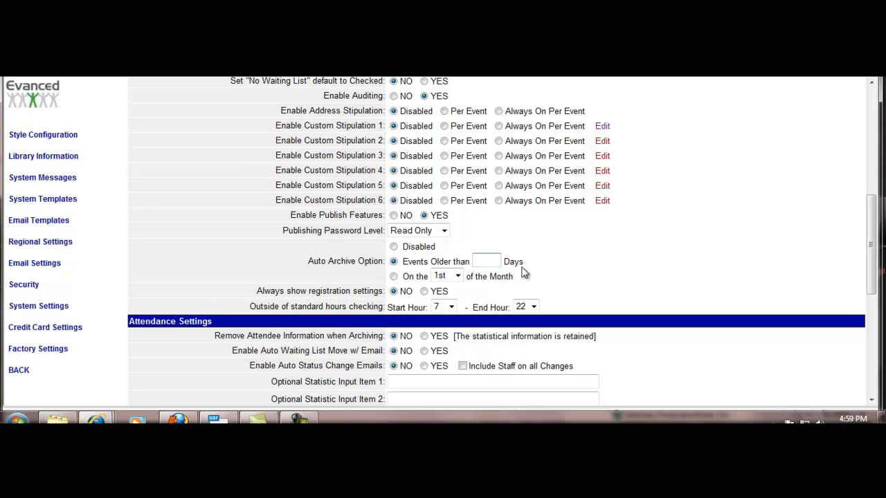
text(90)
Step: Submit the system settings and return to the Event System Maintenance main page
scroll(507, 275, down, 1)
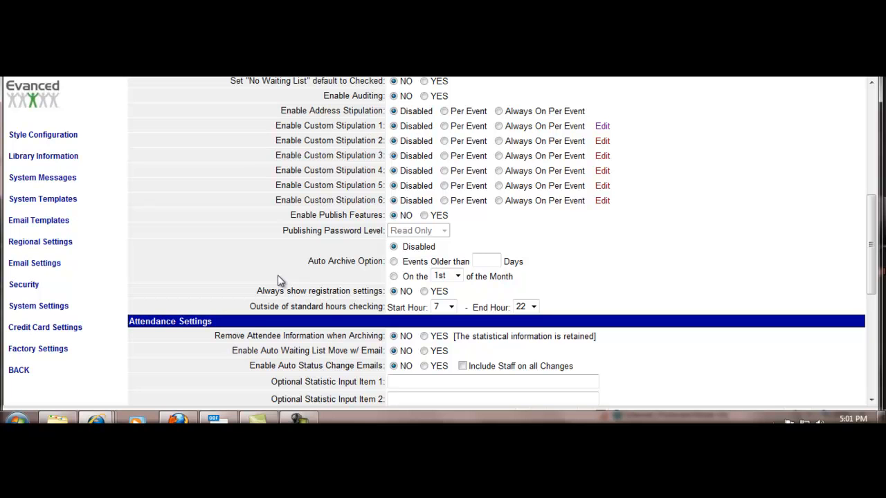
scroll(280, 279, down, 9)
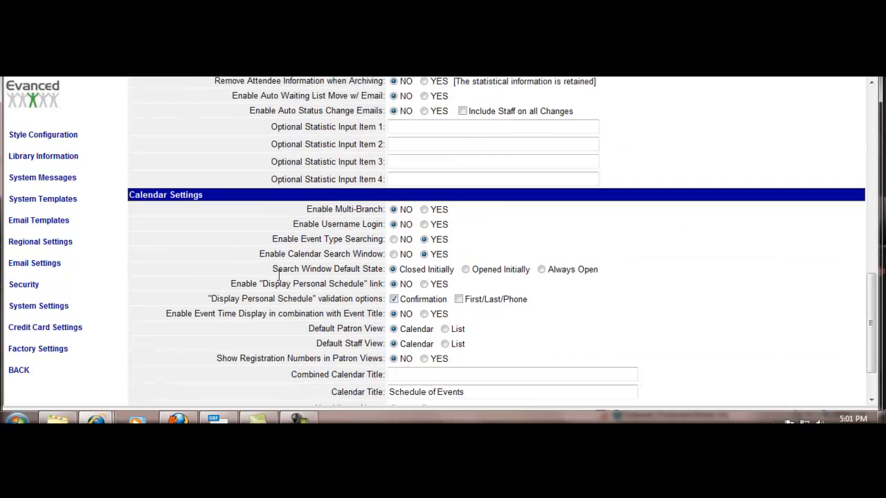
click(495, 395)
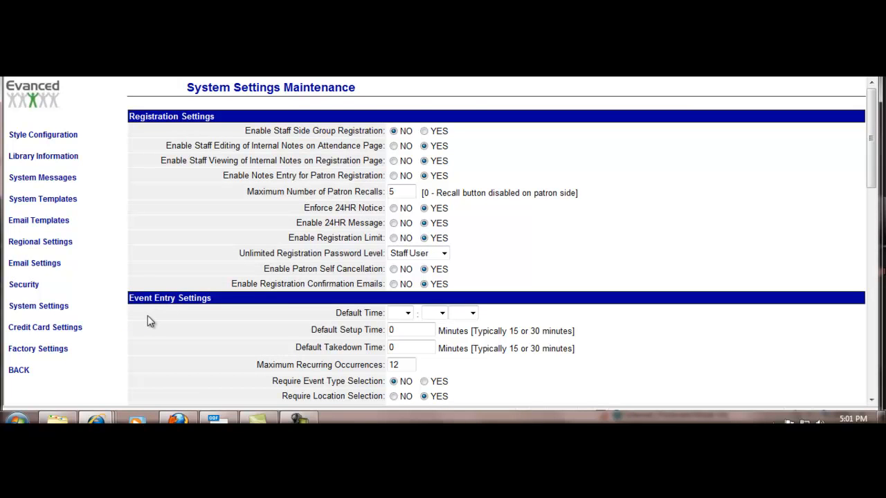
click(21, 371)
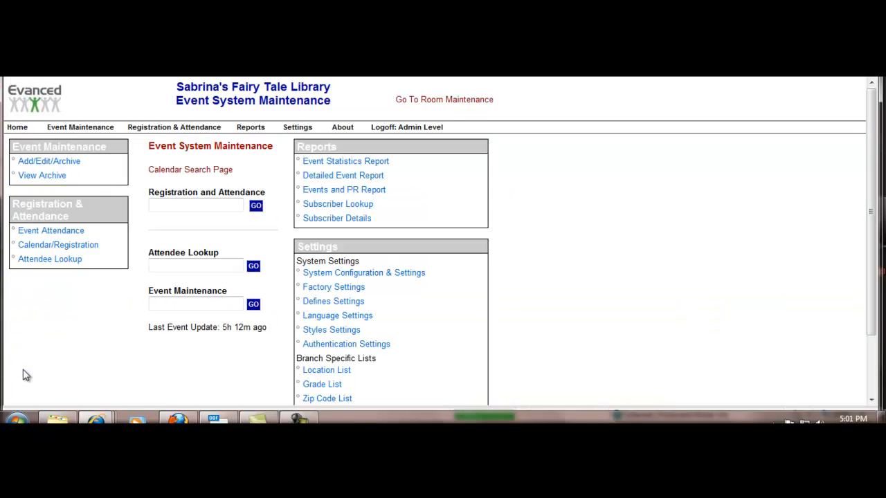